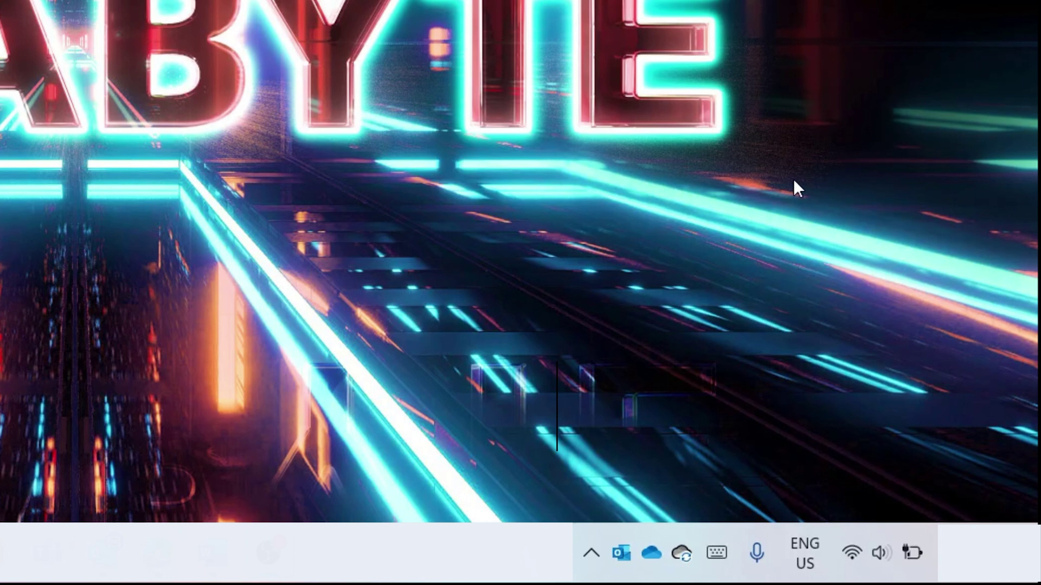
Connect the laptop to the PhyzBatch 72:6a Wi-Fi network, entering its security key.
{"action": "left_click", "coordinate": [852, 561]}
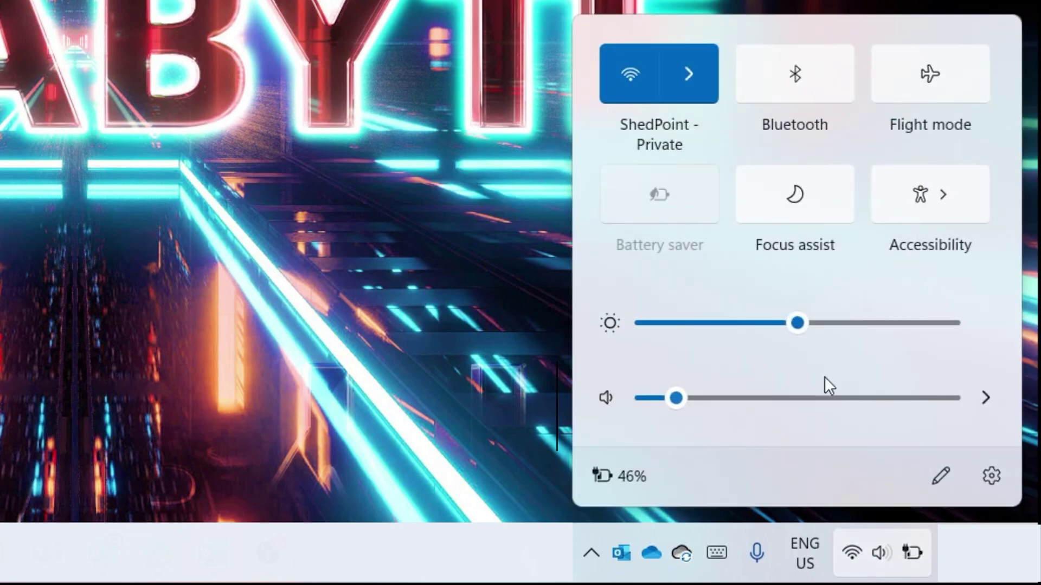
{"action": "left_click", "coordinate": [704, 77]}
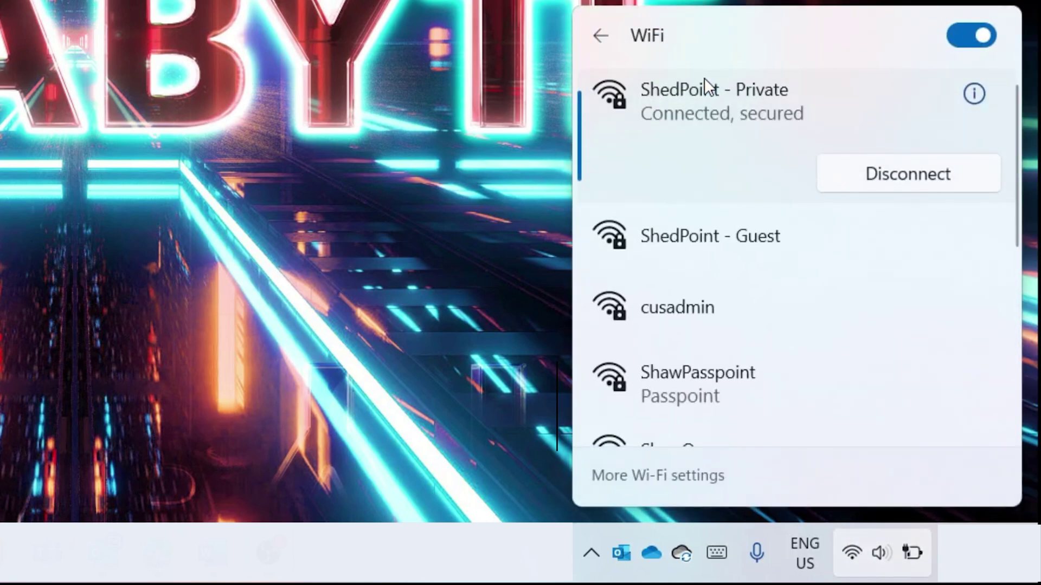
{"action": "scroll", "coordinate": [700, 108], "scroll_direction": "down", "scroll_amount": 10}
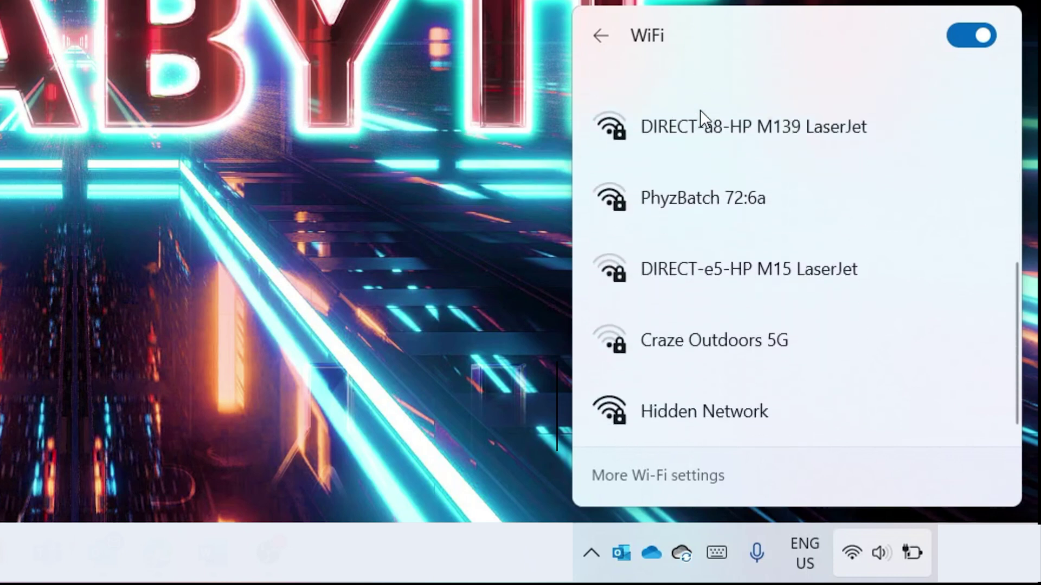
{"action": "left_click", "coordinate": [704, 181]}
{"action": "left_click", "coordinate": [895, 238]}
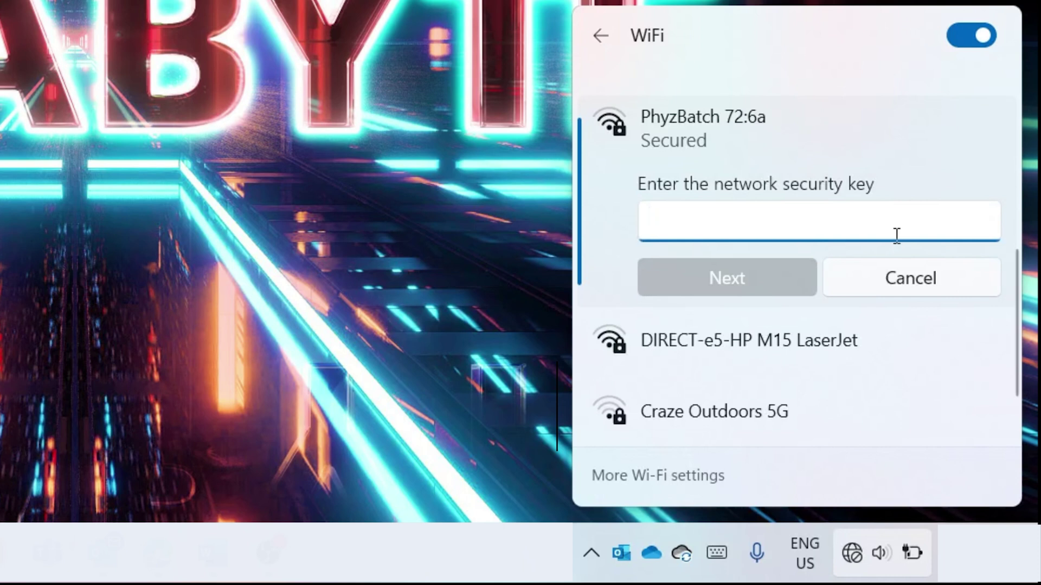
{"action": "type", "text": "•••"}
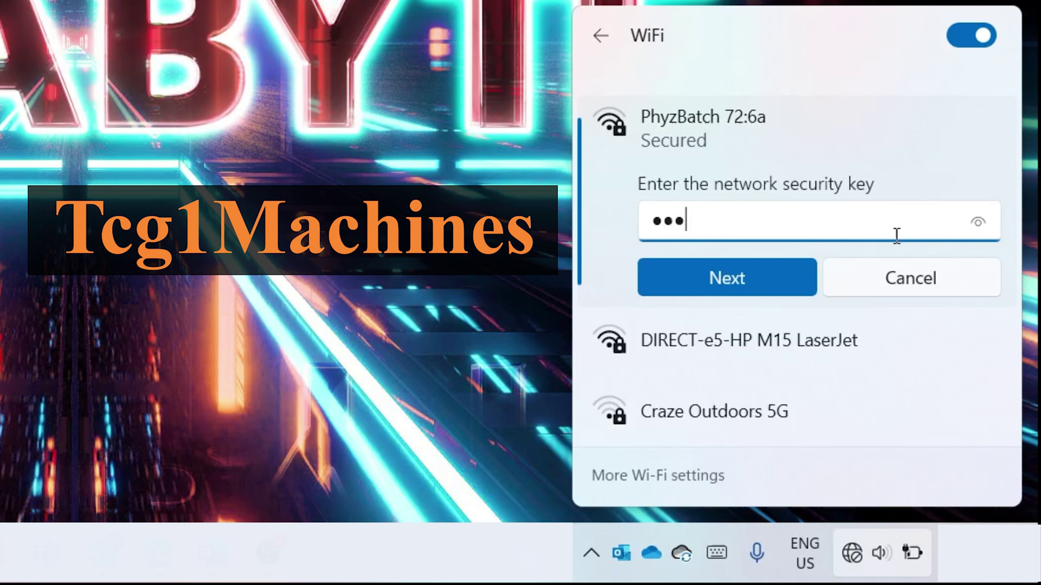
{"action": "type", "text": "•••••••••"}
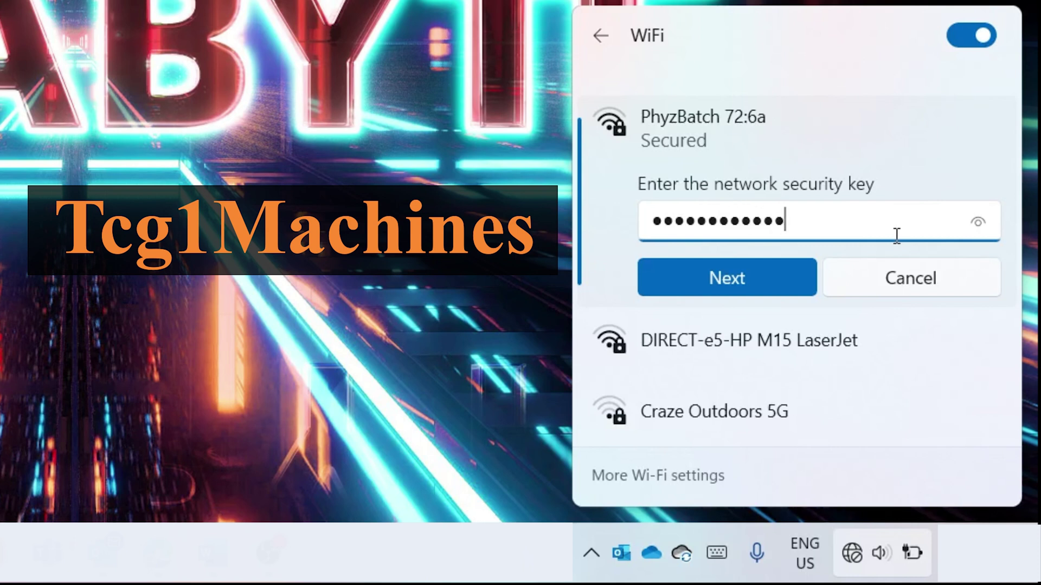
{"action": "left_click", "coordinate": [792, 279]}
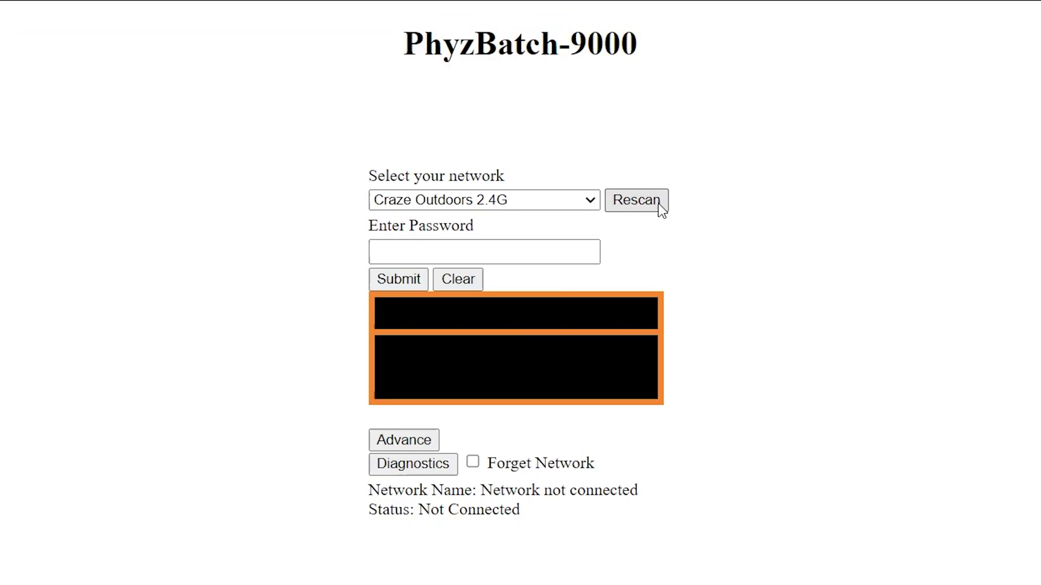
Select ShedPoint - Private as the machine's network and submit its Wi-Fi password.
{"action": "left_click", "coordinate": [595, 205]}
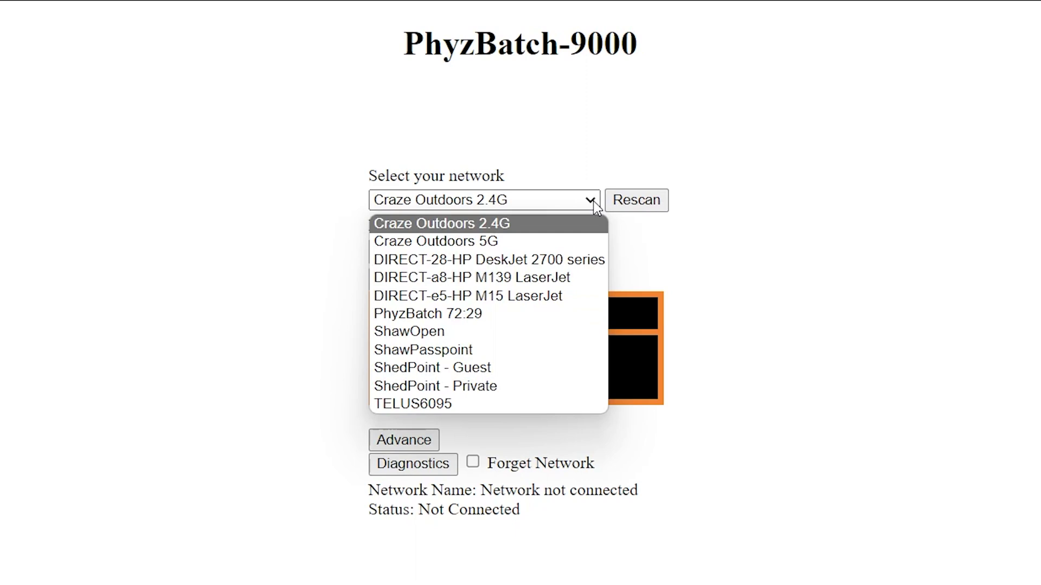
{"action": "left_click", "coordinate": [544, 386]}
{"action": "left_click", "coordinate": [463, 252]}
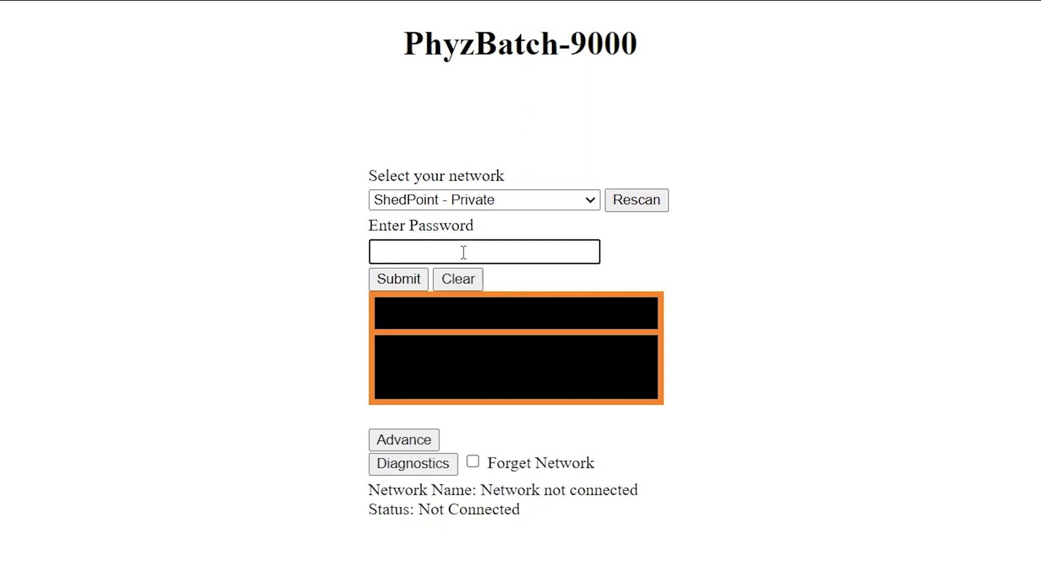
{"action": "type", "text": "•••••••••"}
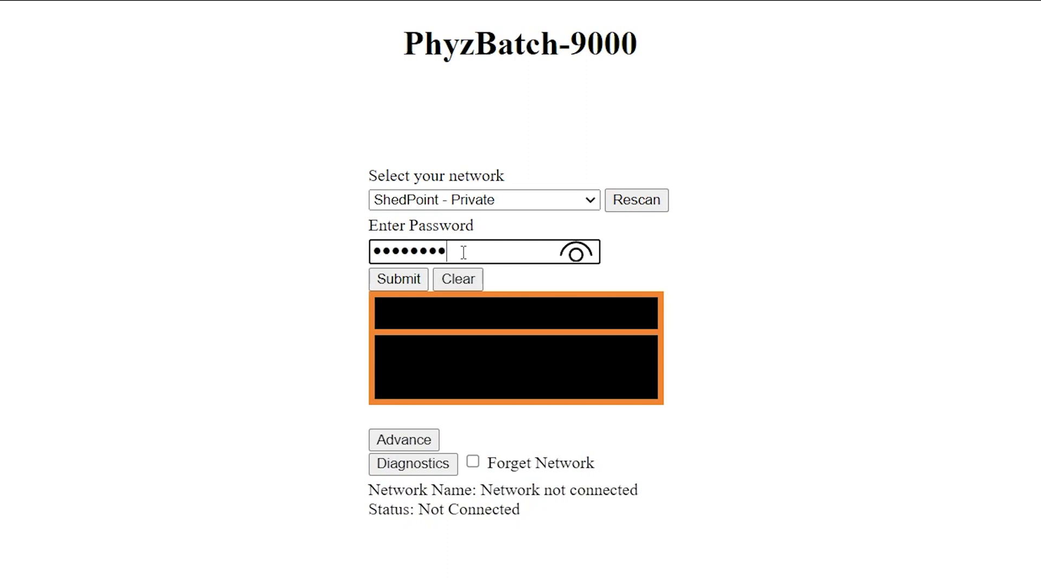
{"action": "type", "text": "••••••"}
{"action": "left_click", "coordinate": [413, 277]}
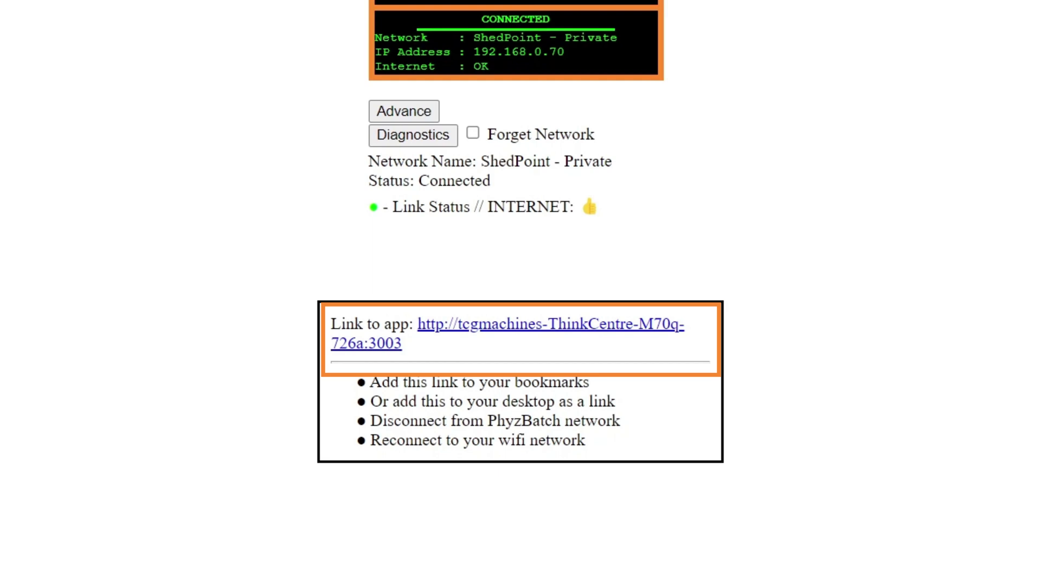
Disconnect the laptop from PhyzBatch 72:6a and reconnect it to ShedPoint - Private.
{"action": "left_click", "coordinate": [908, 578]}
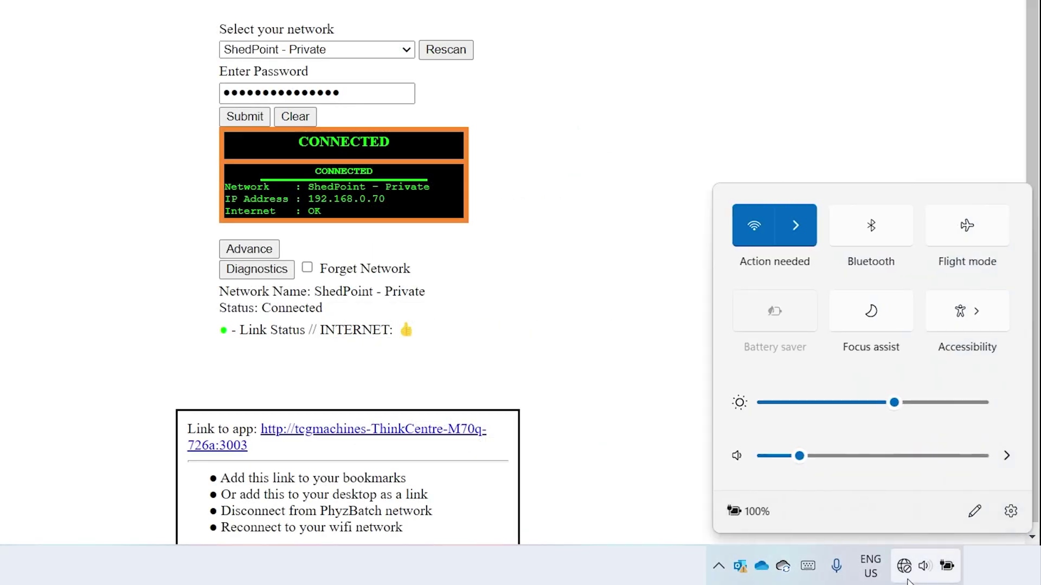
{"action": "left_click", "coordinate": [792, 226]}
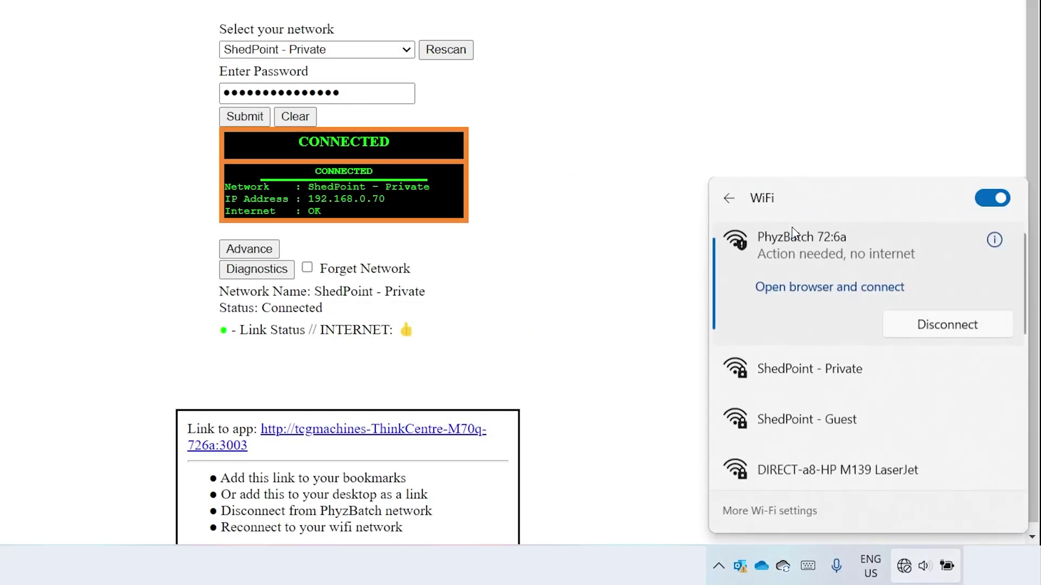
{"action": "left_click", "coordinate": [912, 328]}
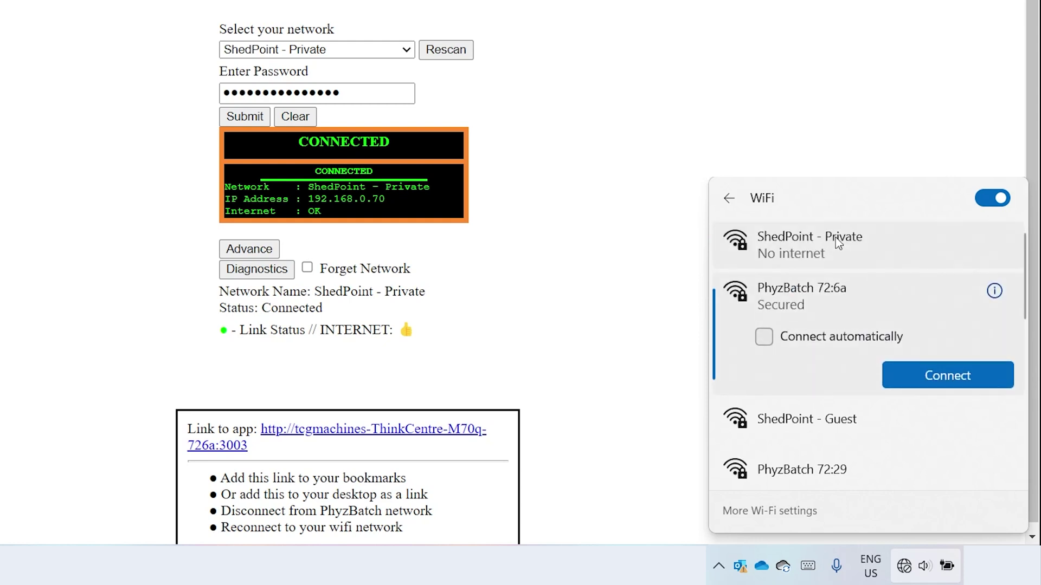
{"action": "left_click", "coordinate": [838, 243]}
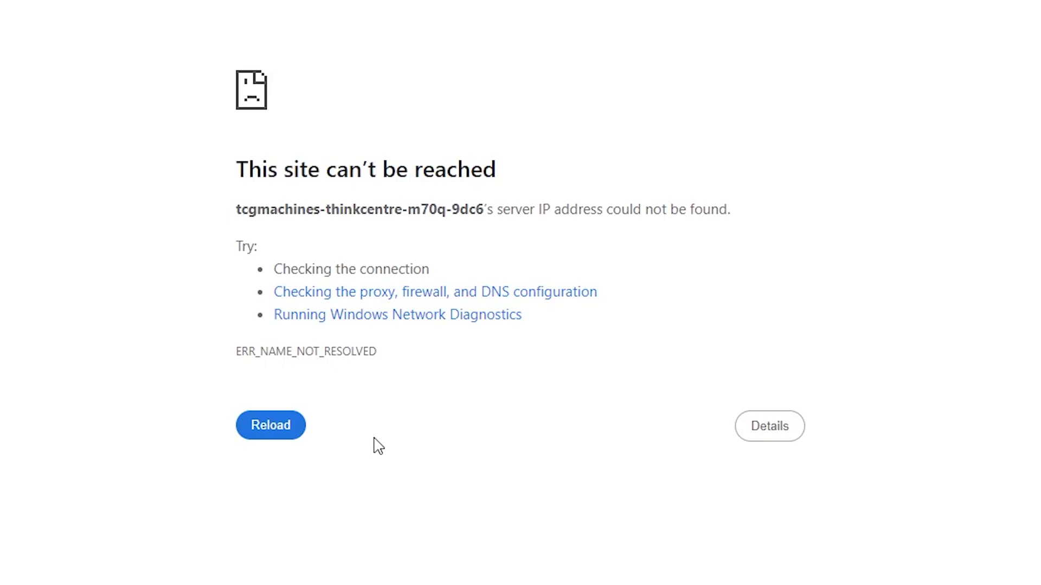
Reload the unreachable page twice, then log in with the account email and password.
{"action": "left_click", "coordinate": [292, 432]}
{"action": "left_click", "coordinate": [277, 422]}
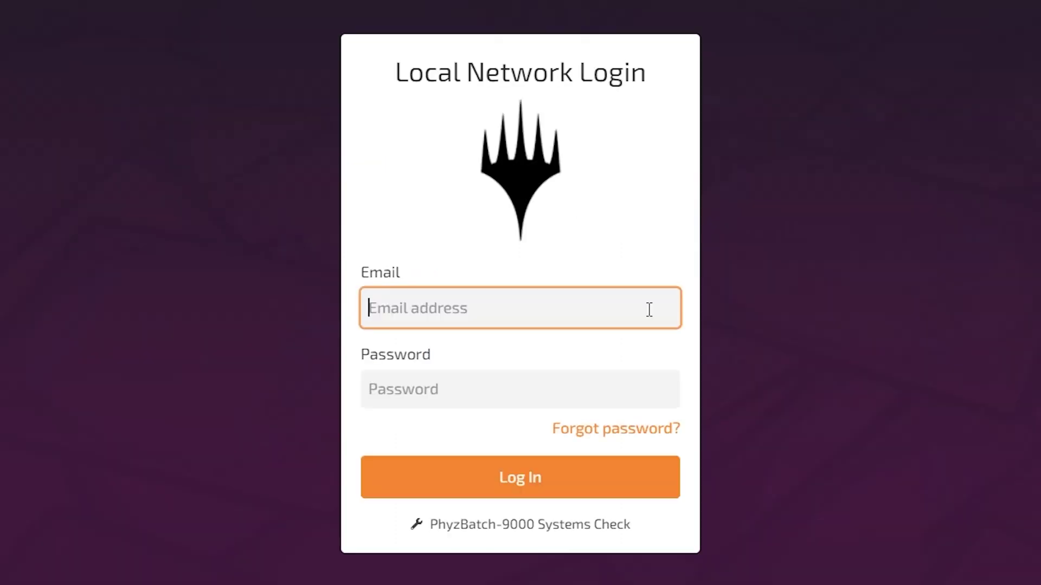
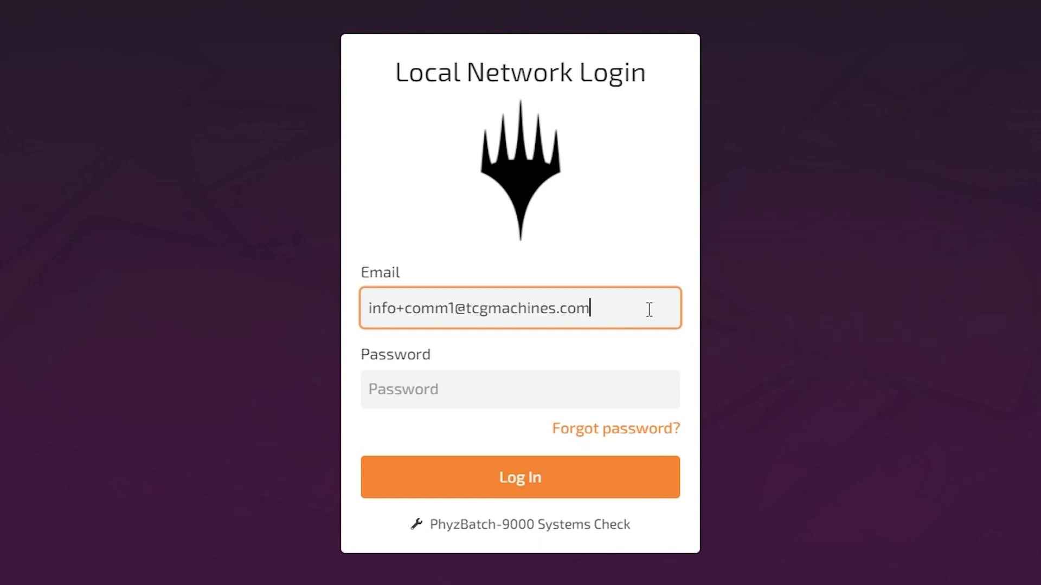
{"action": "left_click", "coordinate": [580, 392]}
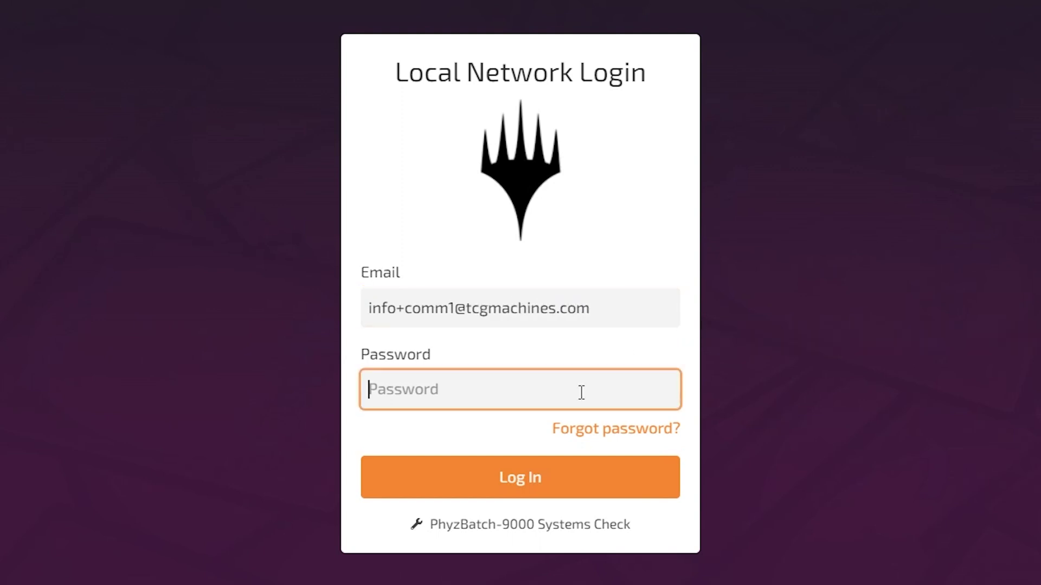
{"action": "type", "text": "•••"}
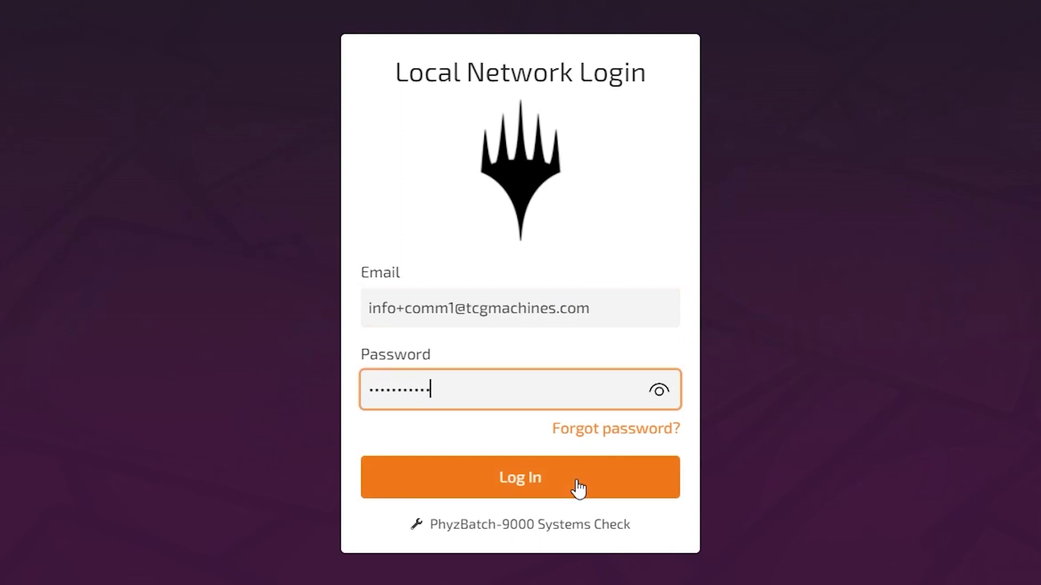
{"action": "left_click", "coordinate": [575, 478]}
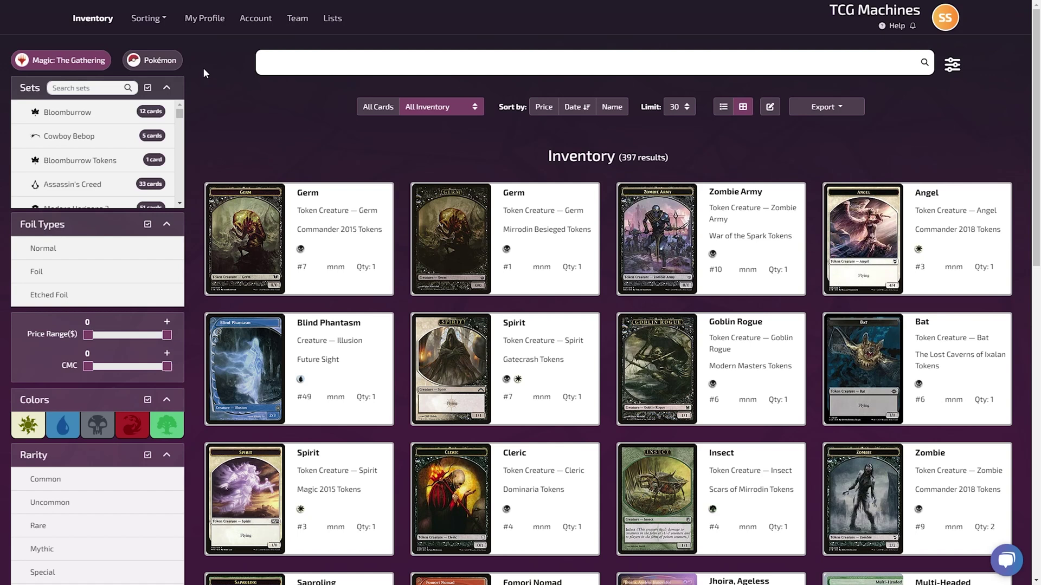
Open the Sorting page from the top navigation bar.
{"action": "left_click", "coordinate": [164, 20]}
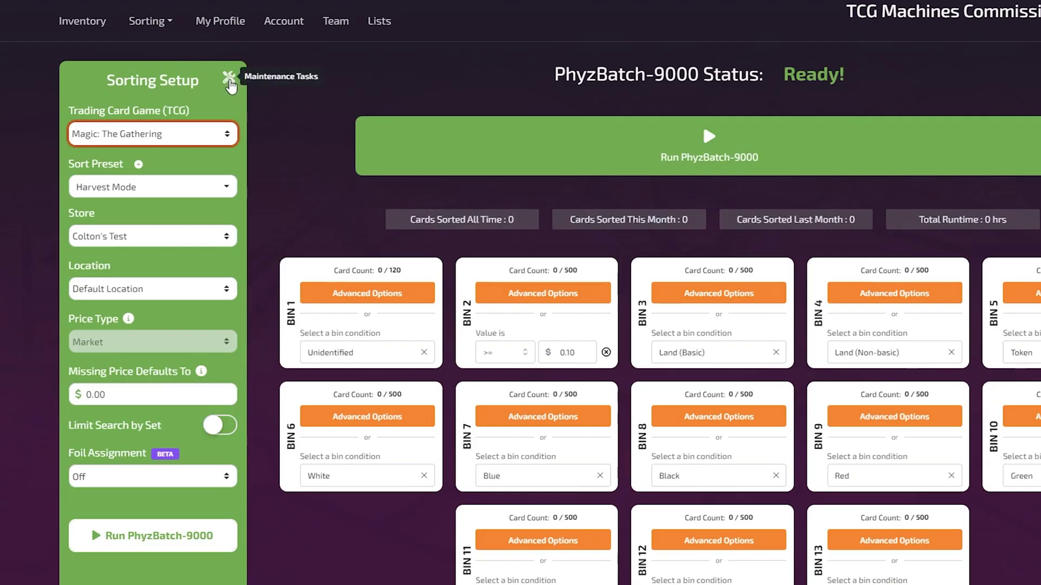
Open Feed cards from Maintenance Tasks and change the card count from 1 to 10.
{"action": "left_click", "coordinate": [229, 81]}
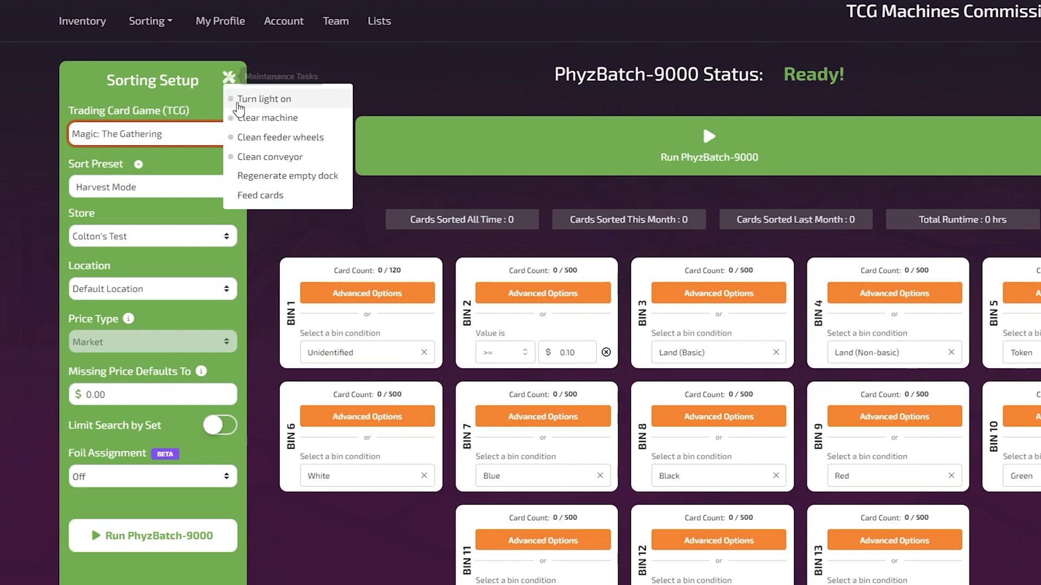
{"action": "left_click", "coordinate": [264, 195]}
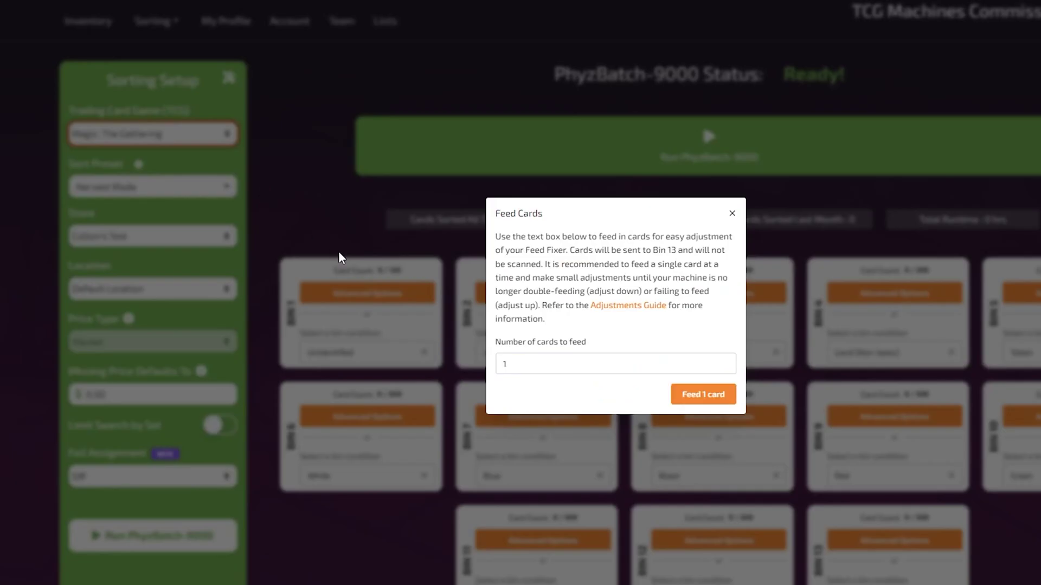
{"action": "left_click", "coordinate": [539, 372]}
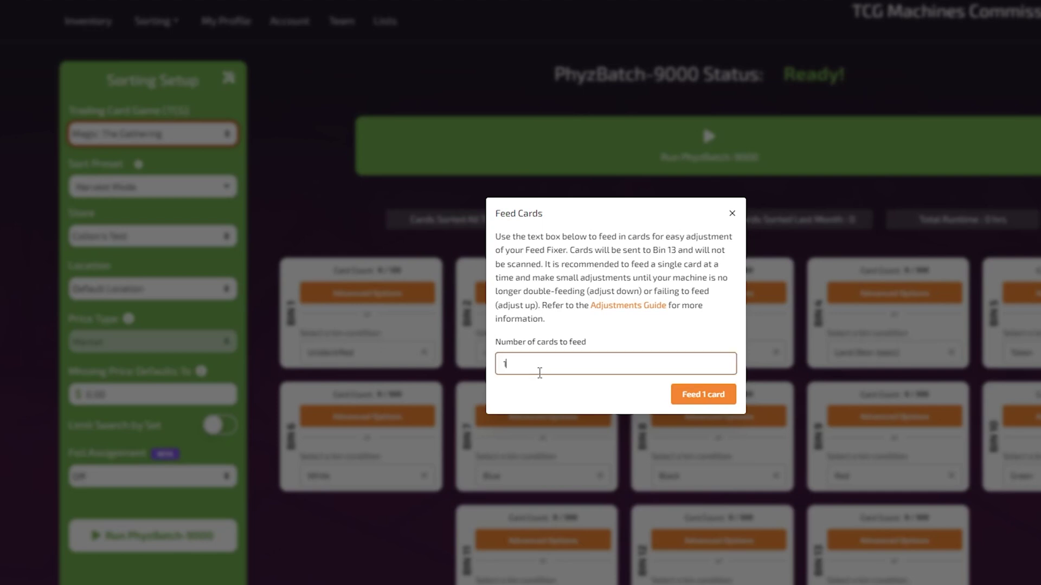
{"action": "key", "text": "BackSpace"}
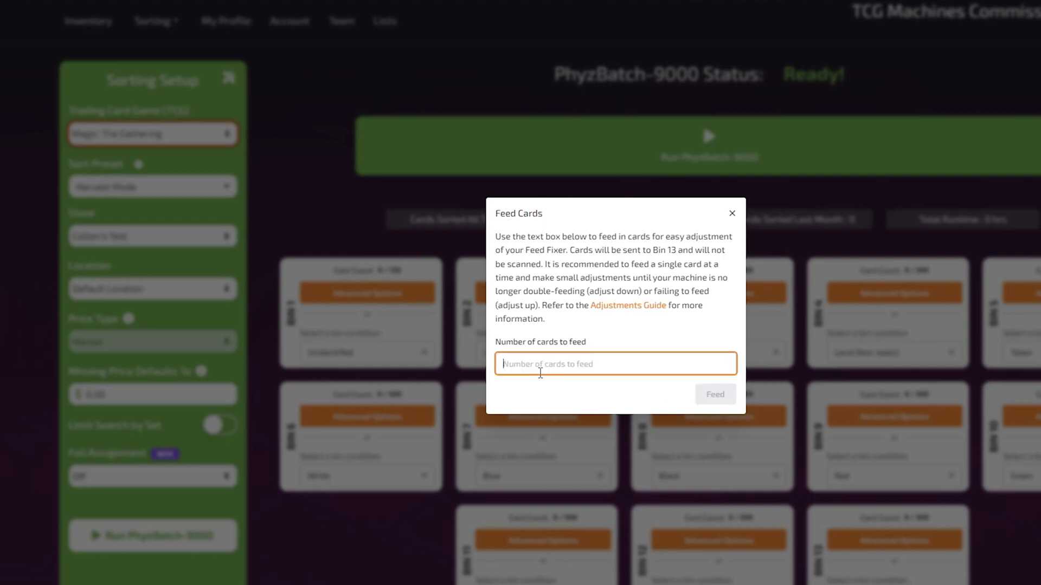
{"action": "type", "text": "10"}
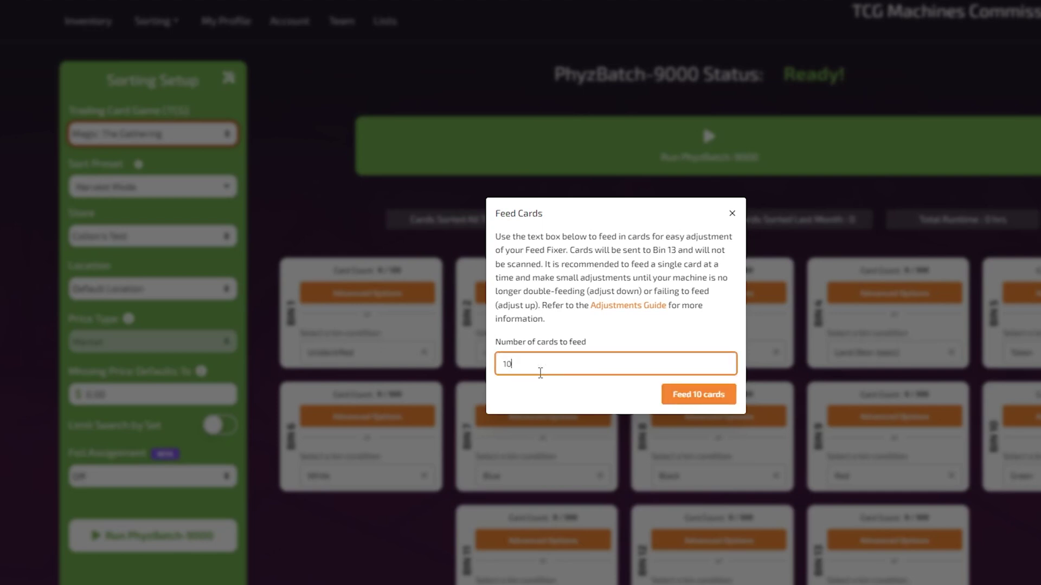